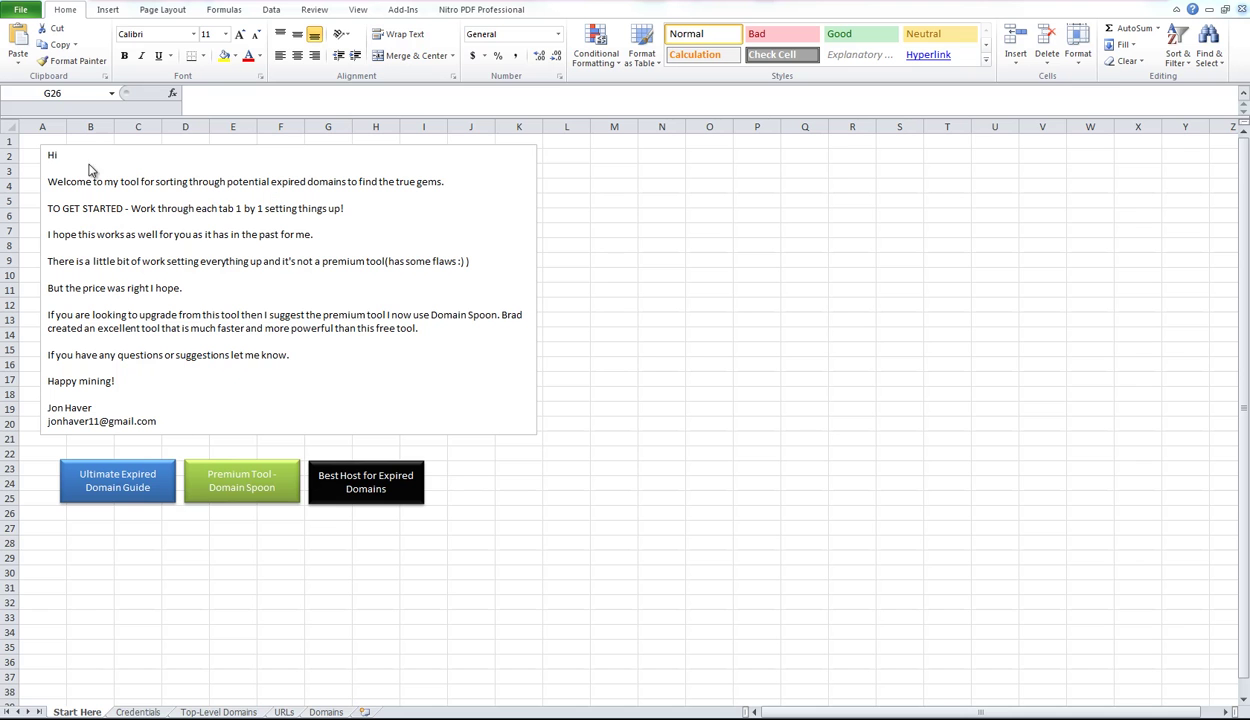
# Display the Credentials sheet with the NameCheap, Moz and PageRank API key fields
pyautogui.click(128, 712)
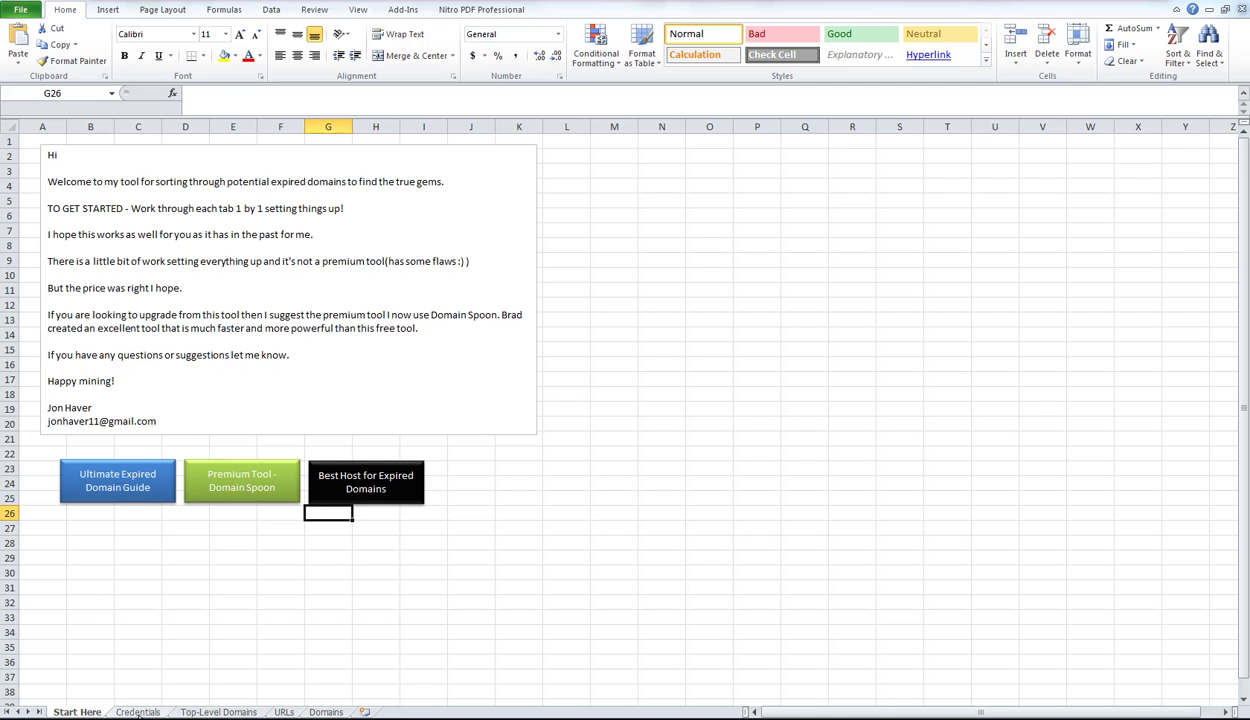
pyautogui.click(138, 712)
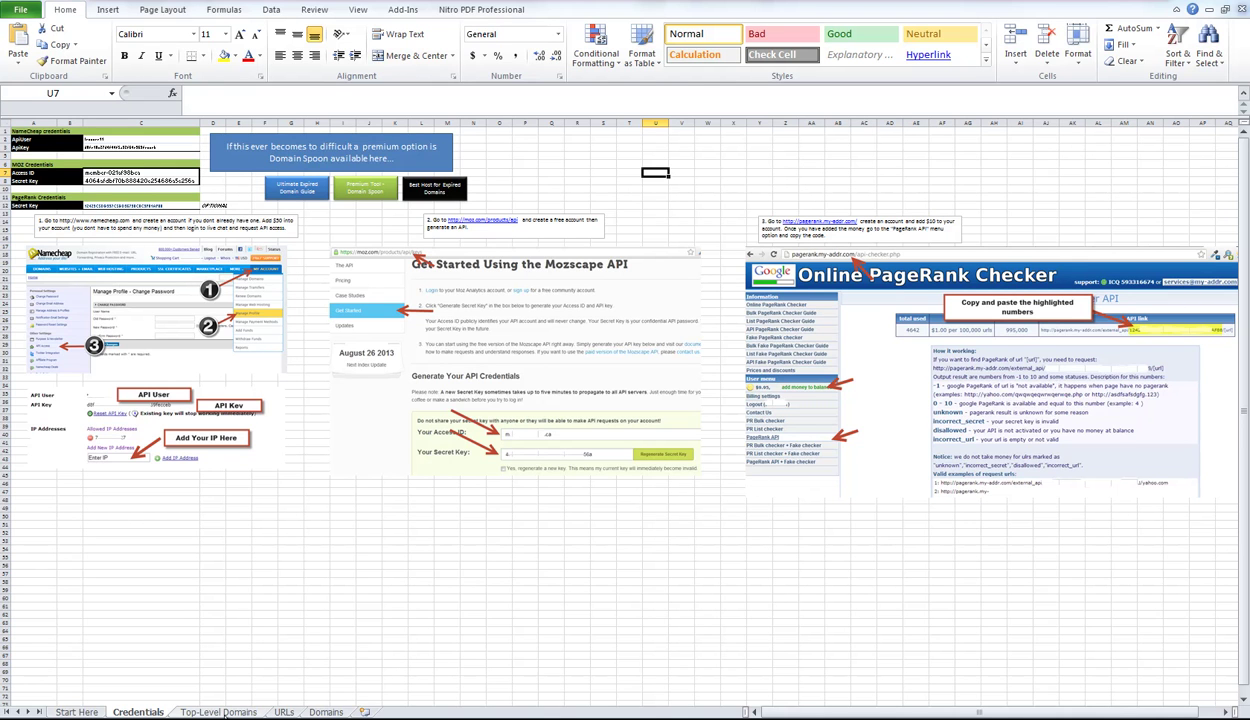
# Show the Top-Level Domains sheet and select its extension list in A2:A13
pyautogui.click(205, 712)
pyautogui.moveTo(50, 155); pyautogui.dragTo(52, 322)
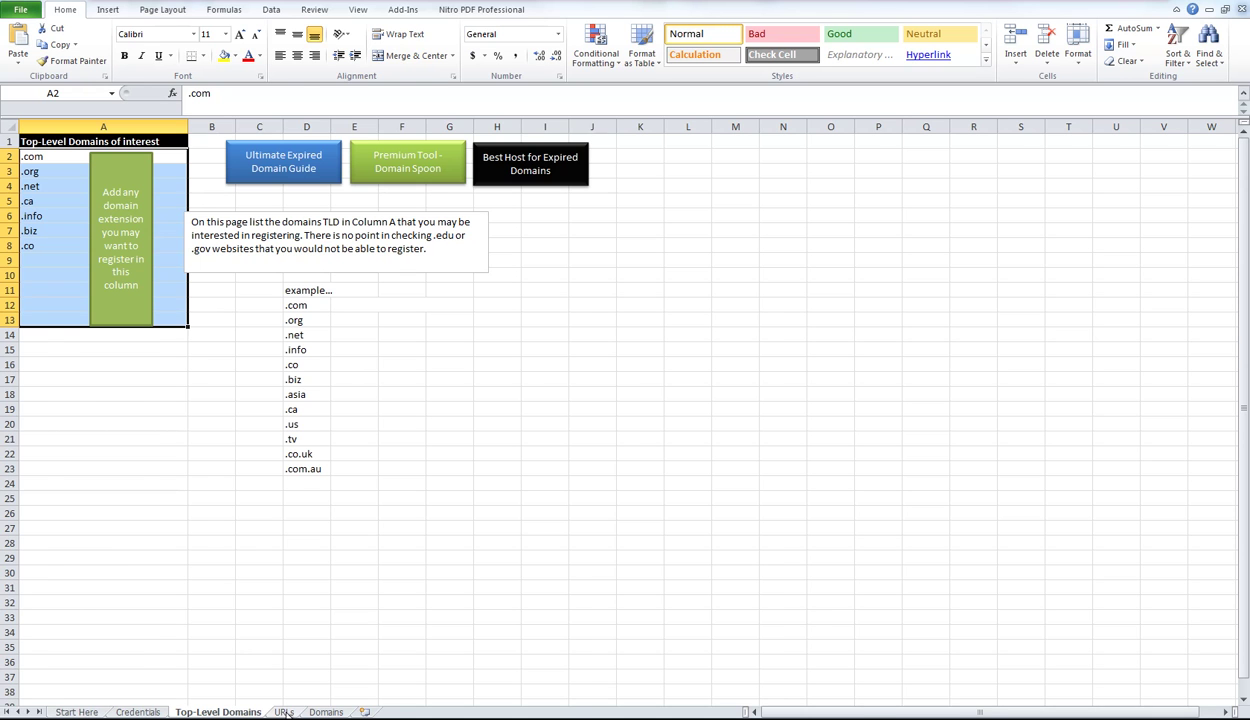
# On the URLs sheet, review the pasted URLs and the trimmed domain and extension columns
pyautogui.click(285, 712)
pyautogui.moveTo(190, 218); pyautogui.dragTo(218, 583)
pyautogui.scroll(-4, 382, 511)
pyautogui.scroll(4, 405, 505)
pyautogui.scroll(-20, 279, 427)
pyautogui.scroll(-20, 284, 497)
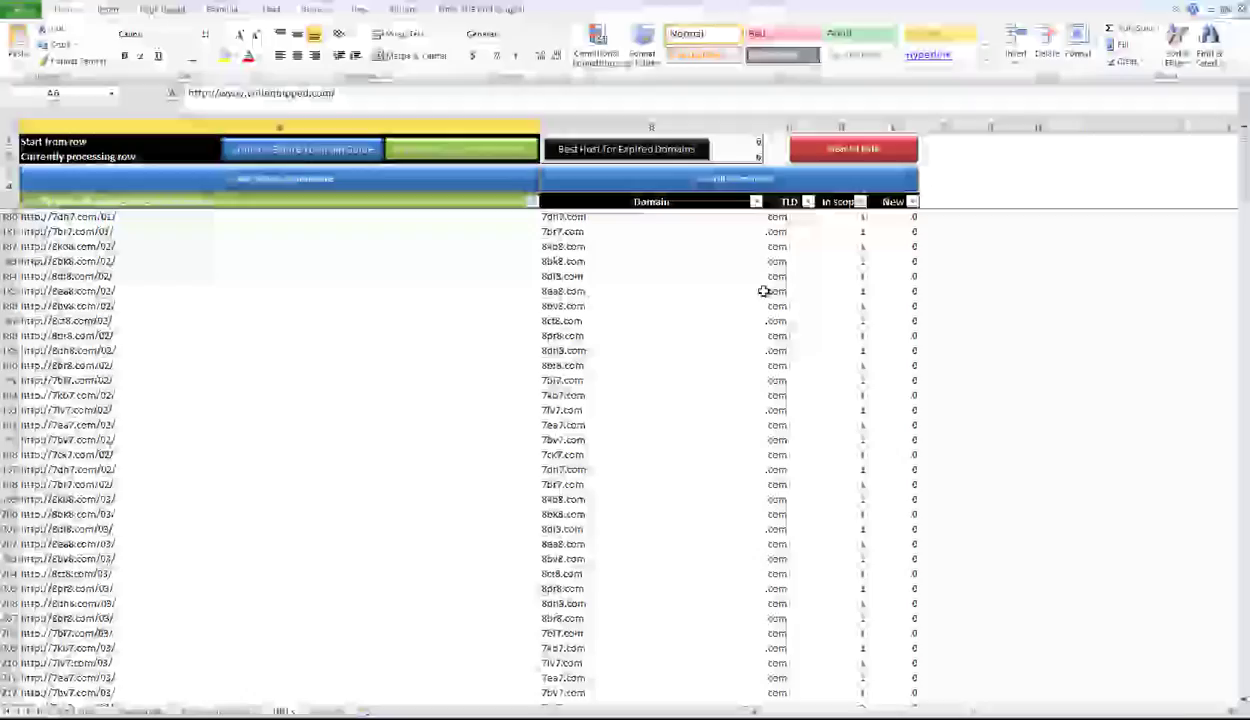
pyautogui.moveTo(1245, 145)
pyautogui.mouseDown()
pyautogui.moveTo(1225, 568)
pyautogui.moveTo(1240, 676)
pyautogui.moveTo(1243, 140)
pyautogui.mouseUp()
pyautogui.click(440, 276)
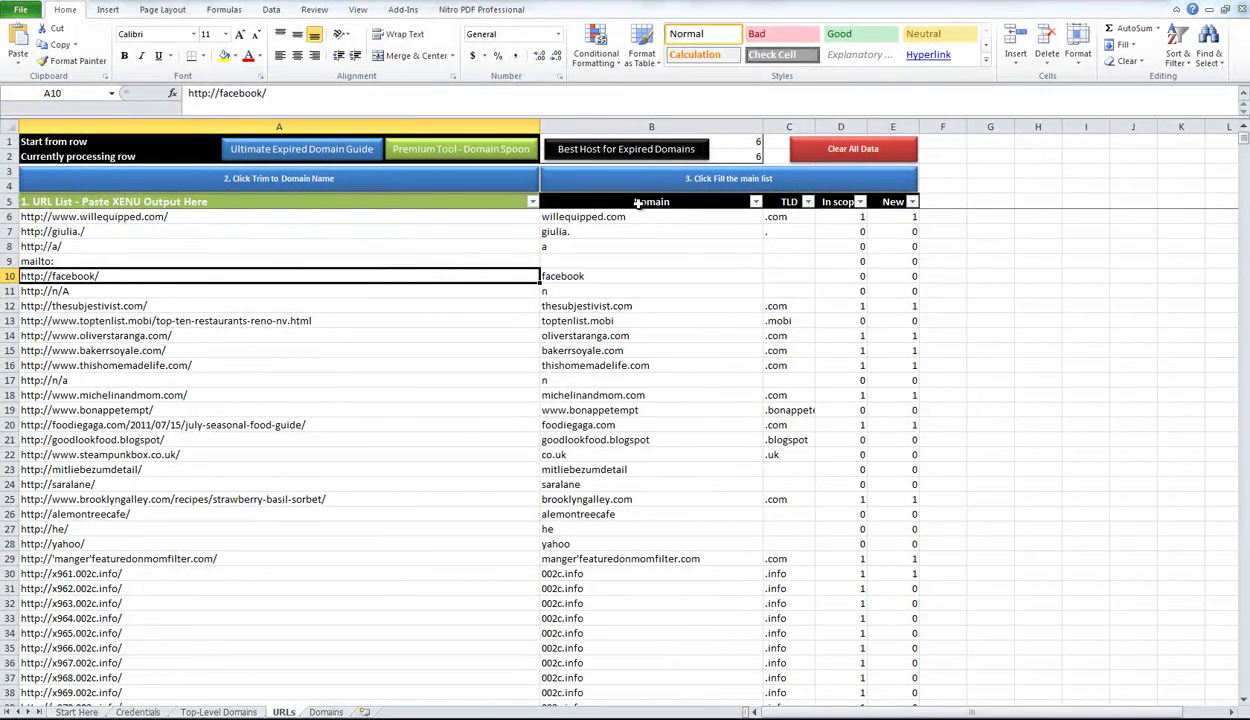
pyautogui.moveTo(641, 212); pyautogui.dragTo(790, 663)
pyautogui.click(386, 406)
# Fill the main list with the trimmed domains and bring up the Domains sheet
pyautogui.scroll(-10, 384, 405)
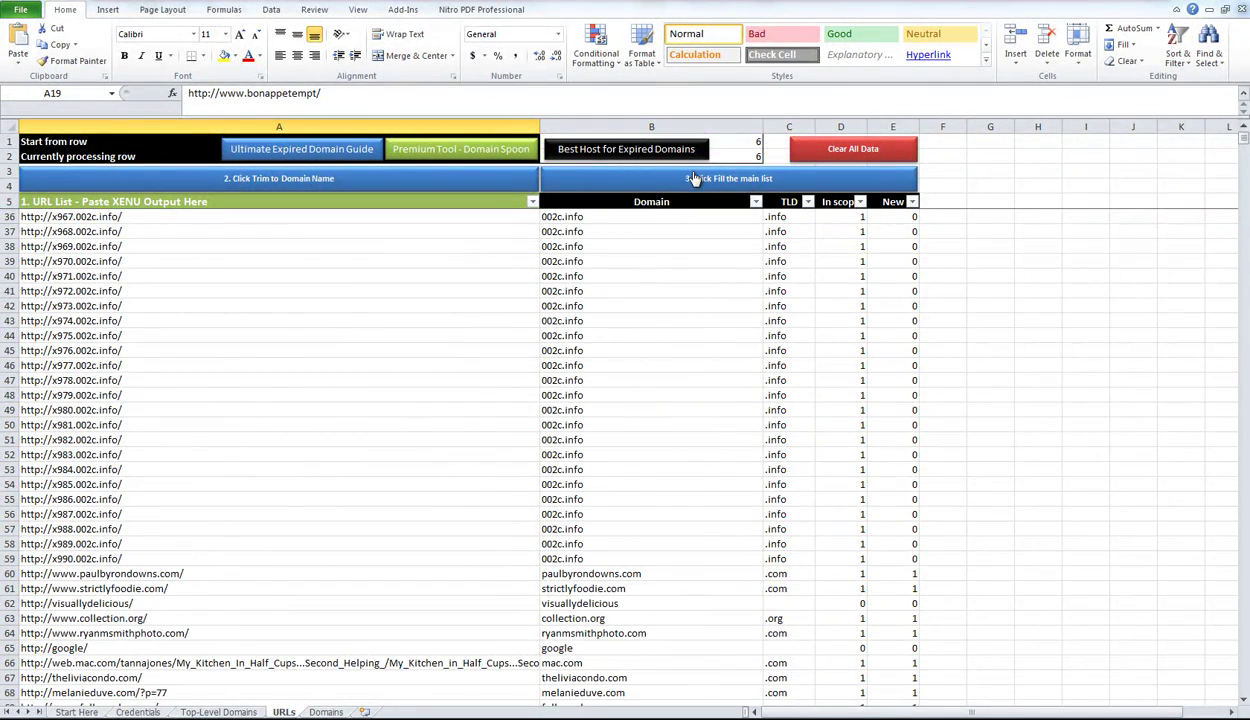
pyautogui.click(695, 182)
pyautogui.scroll(-5, 700, 505)
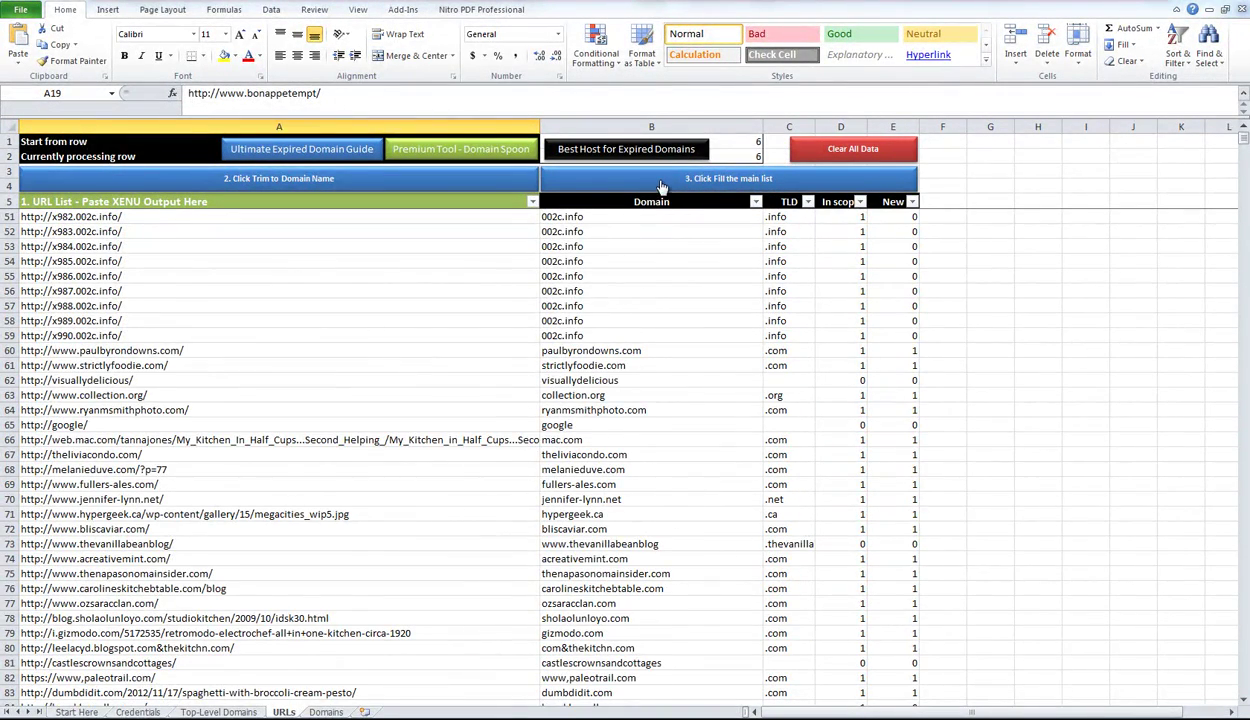
pyautogui.click(325, 711)
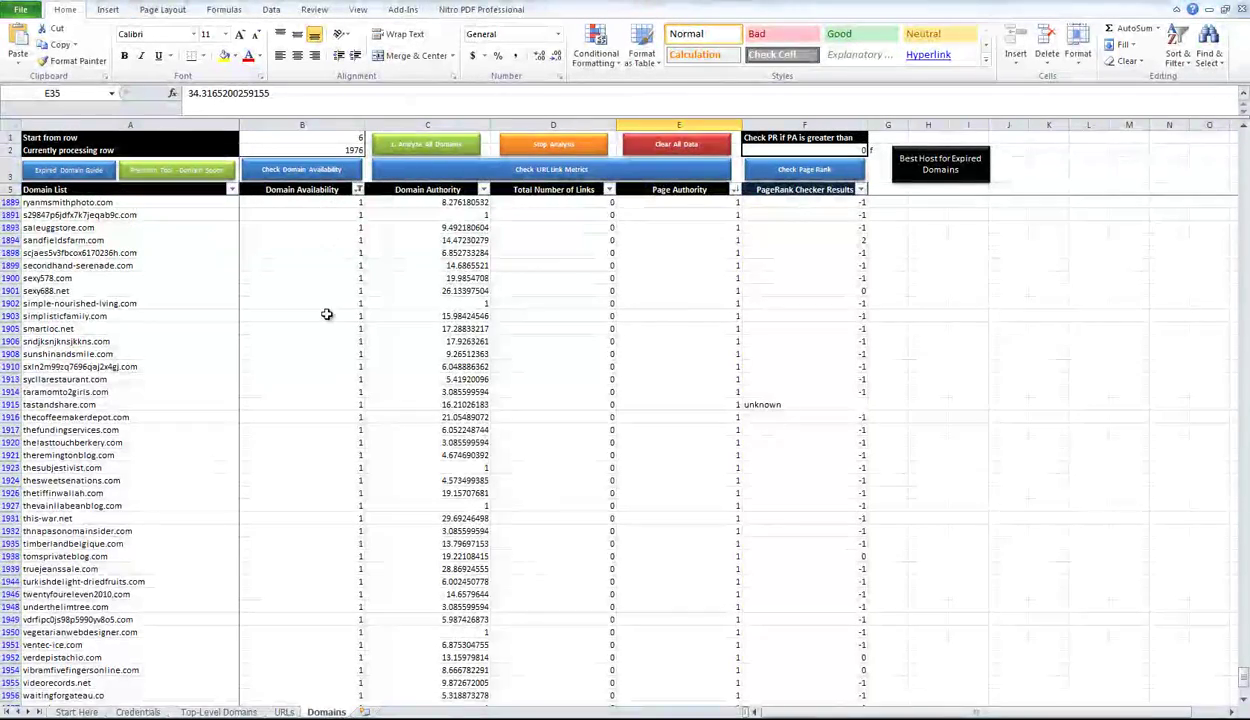
pyautogui.moveTo(430, 215); pyautogui.dragTo(679, 417)
pyautogui.scroll(7, 366, 497)
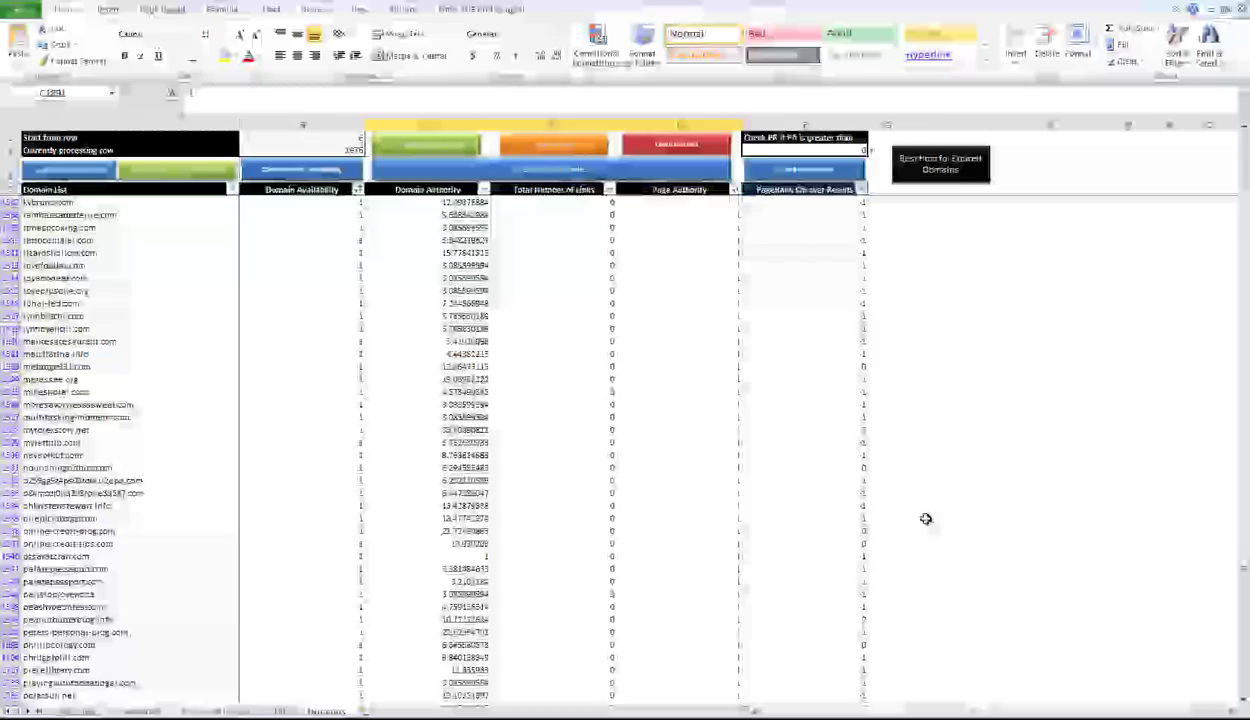
pyautogui.moveTo(1243, 578); pyautogui.dragTo(1241, 150)
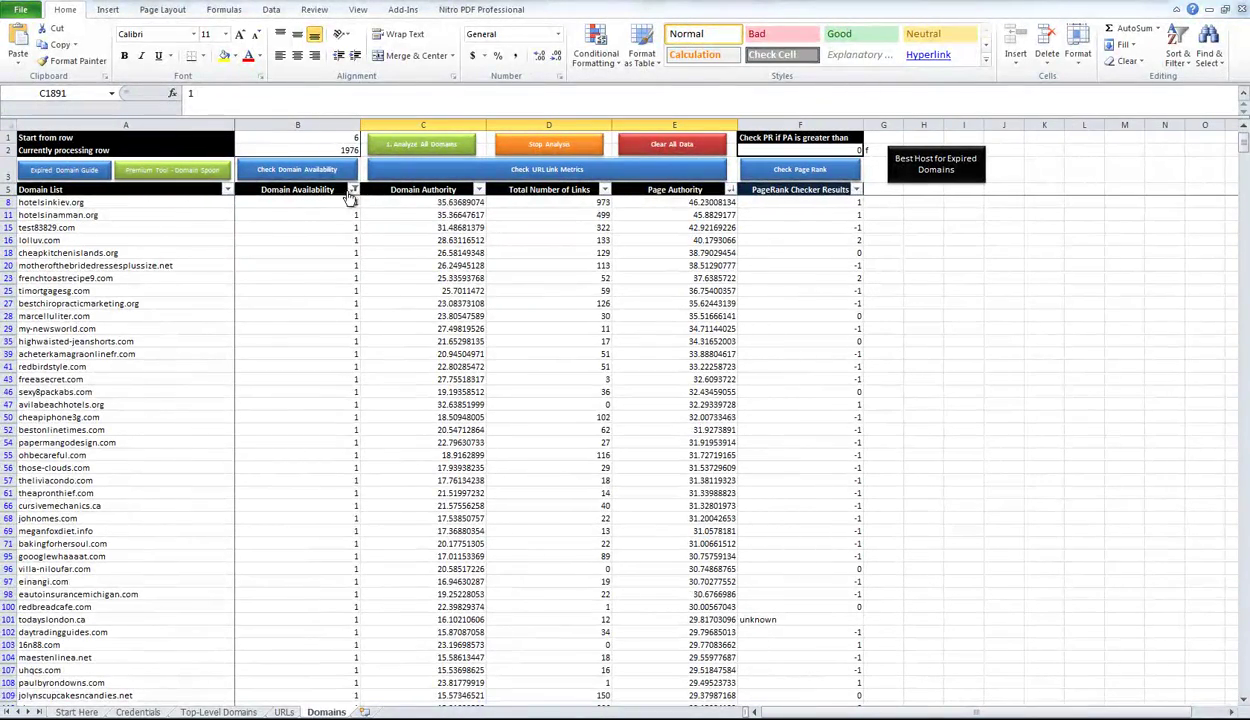
pyautogui.click(353, 189)
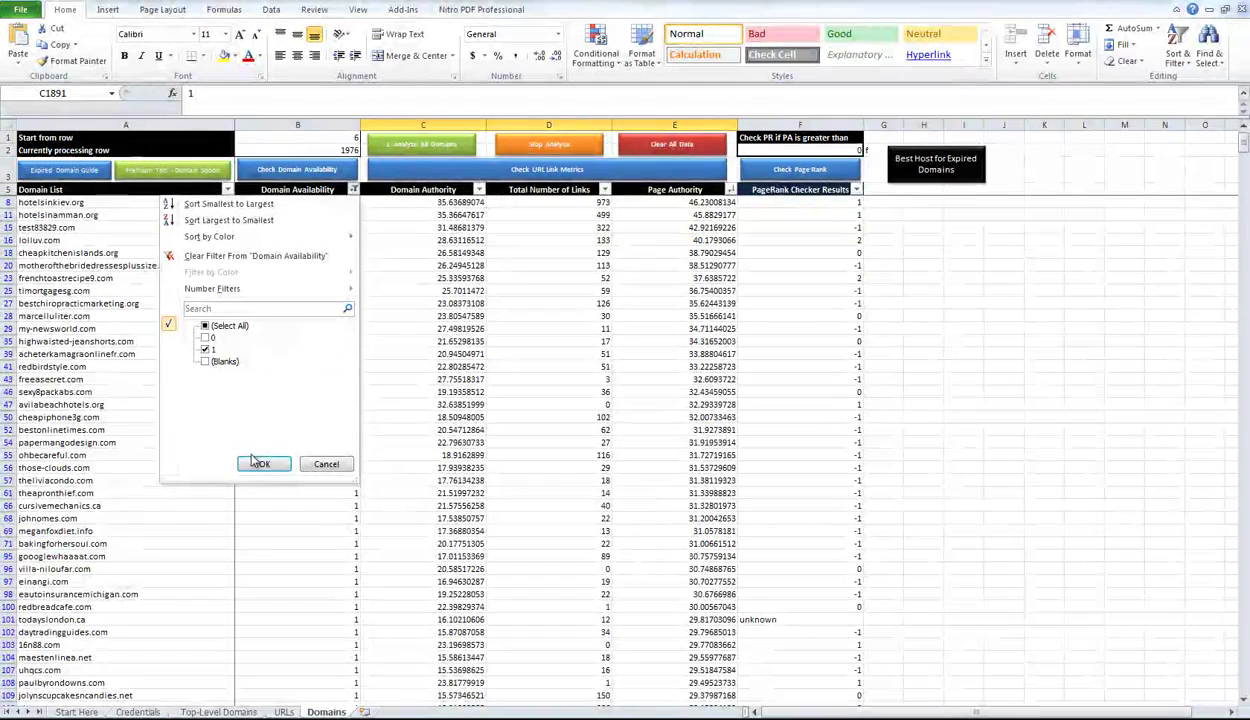
pyautogui.click(264, 464)
pyautogui.click(727, 190)
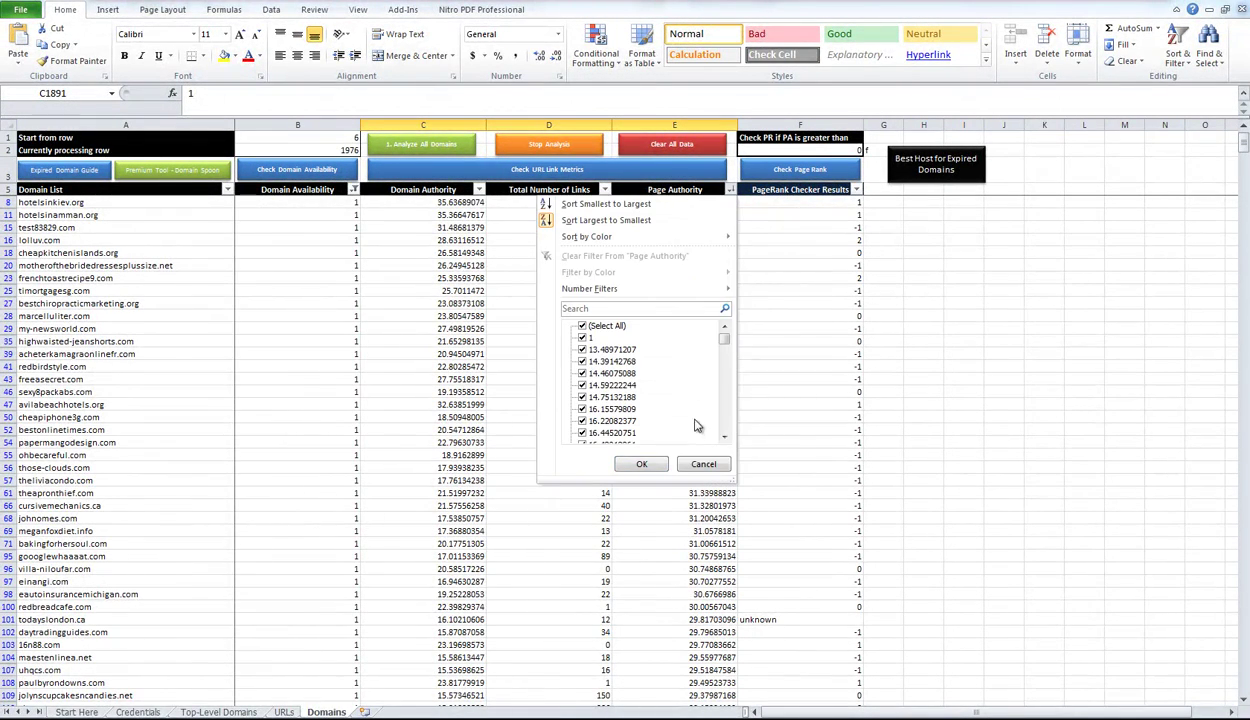
pyautogui.click(712, 217)
pyautogui.click(730, 190)
pyautogui.click(815, 245)
pyautogui.click(819, 225)
pyautogui.moveTo(823, 207); pyautogui.dragTo(804, 597)
pyautogui.scroll(-4, 817, 540)
pyautogui.scroll(-10, 817, 540)
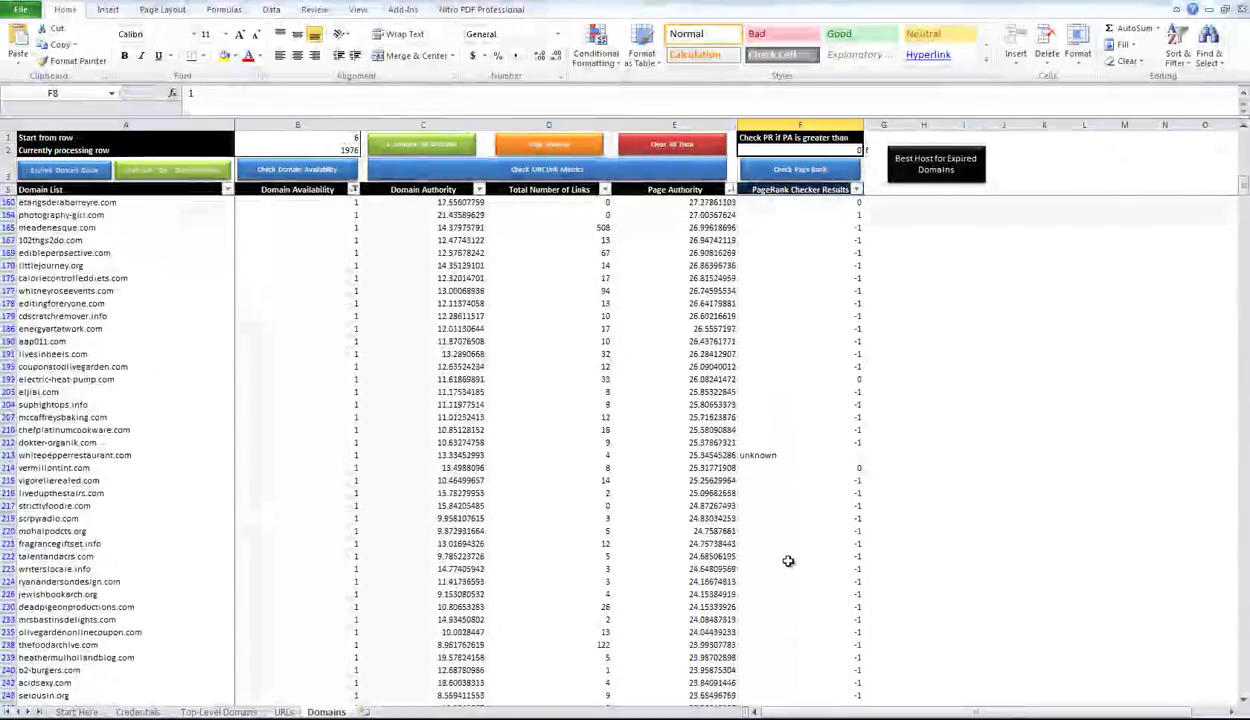
pyautogui.scroll(9, 796, 565)
pyautogui.scroll(4, 796, 565)
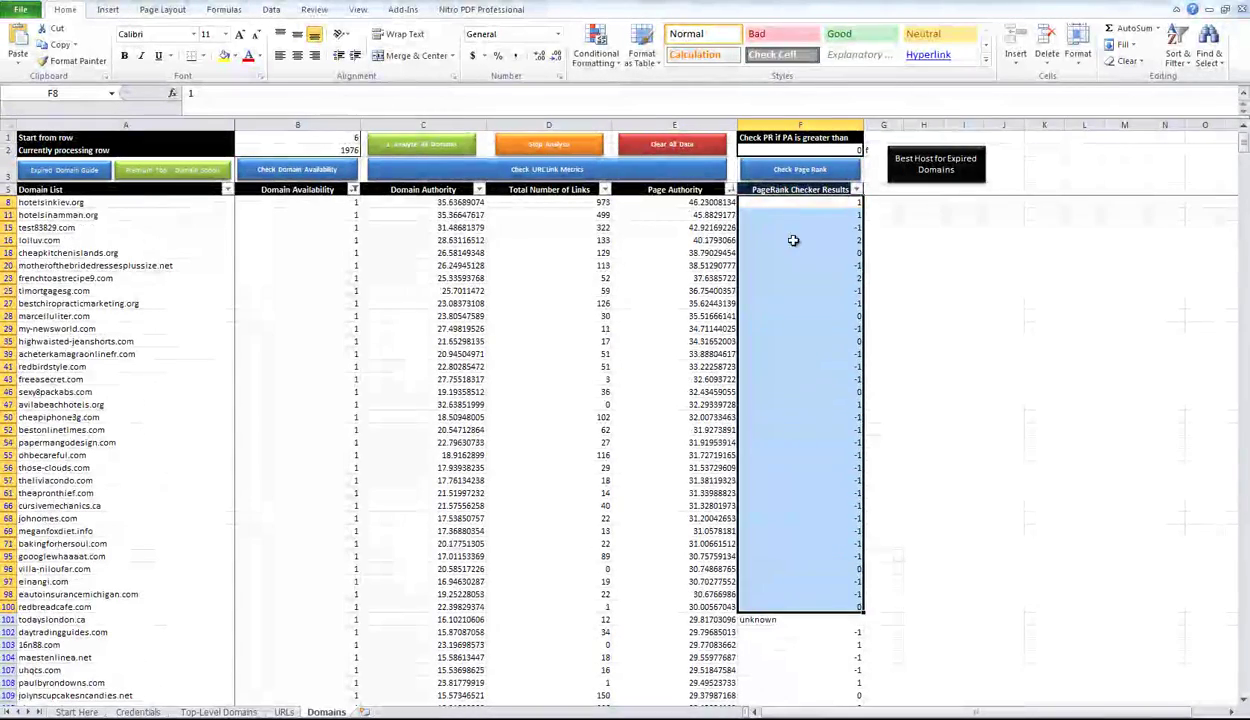
pyautogui.click(893, 276)
pyautogui.click(843, 239)
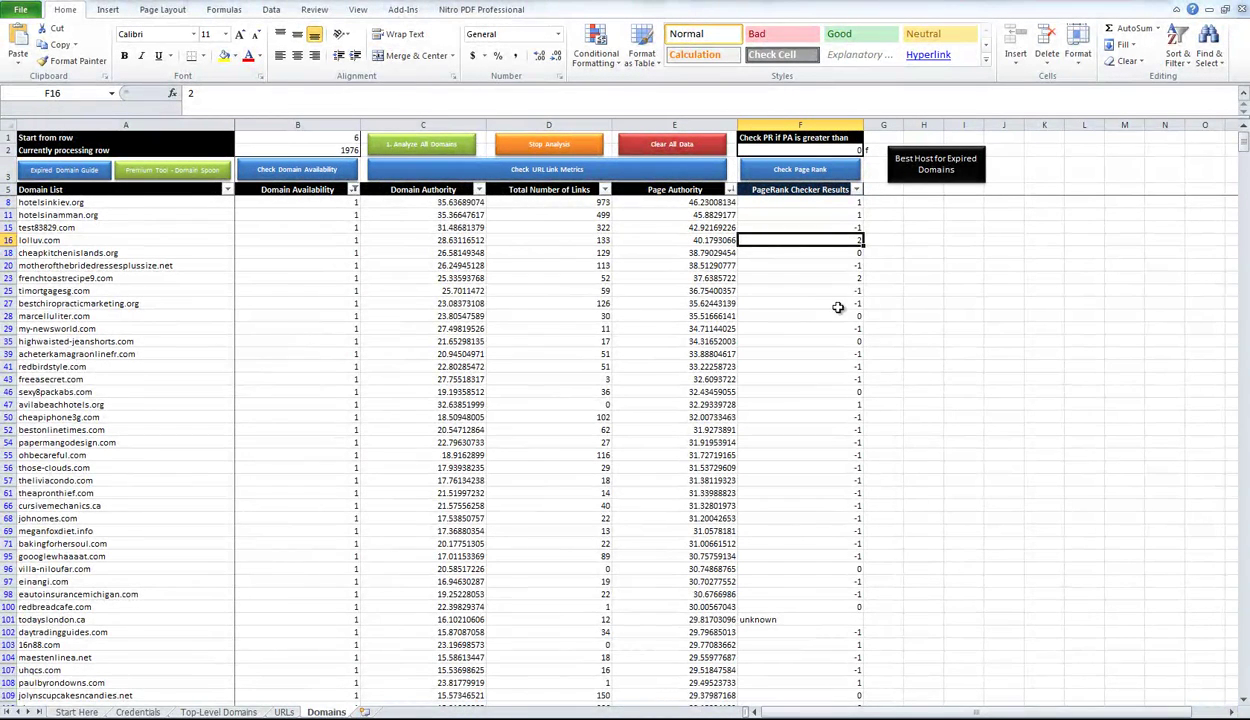
pyautogui.click(830, 273)
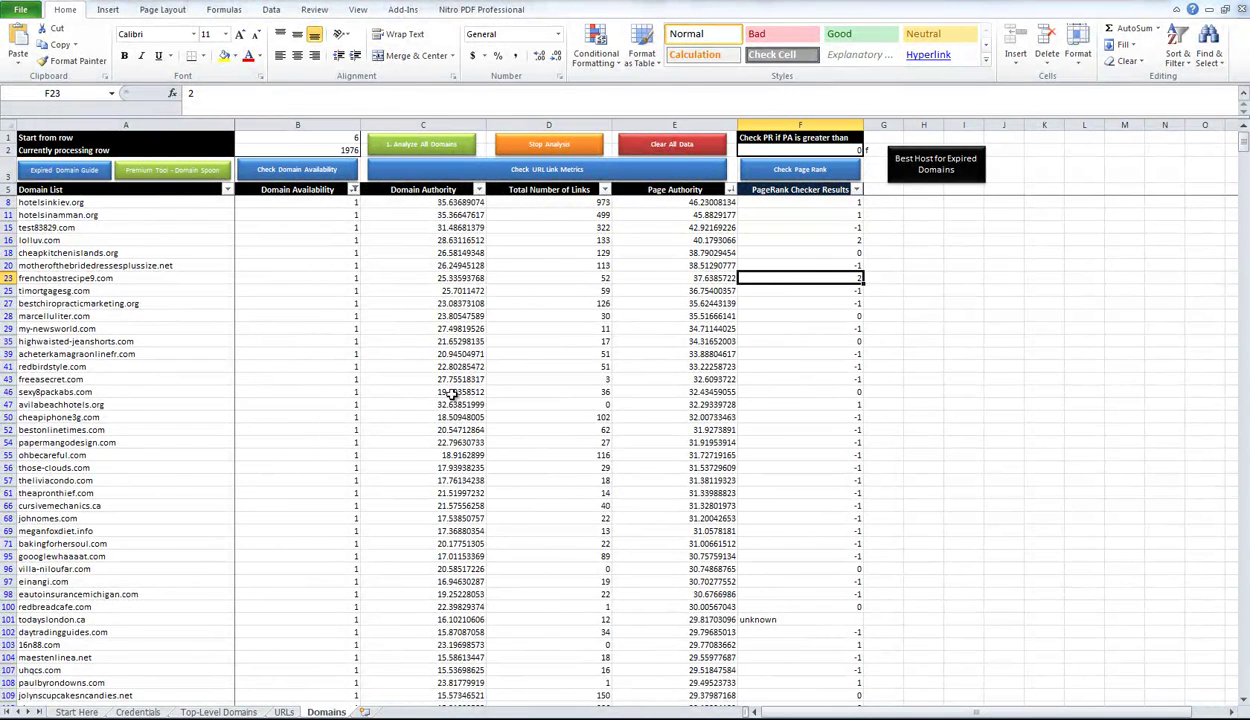
pyautogui.moveTo(660, 201); pyautogui.dragTo(665, 607)
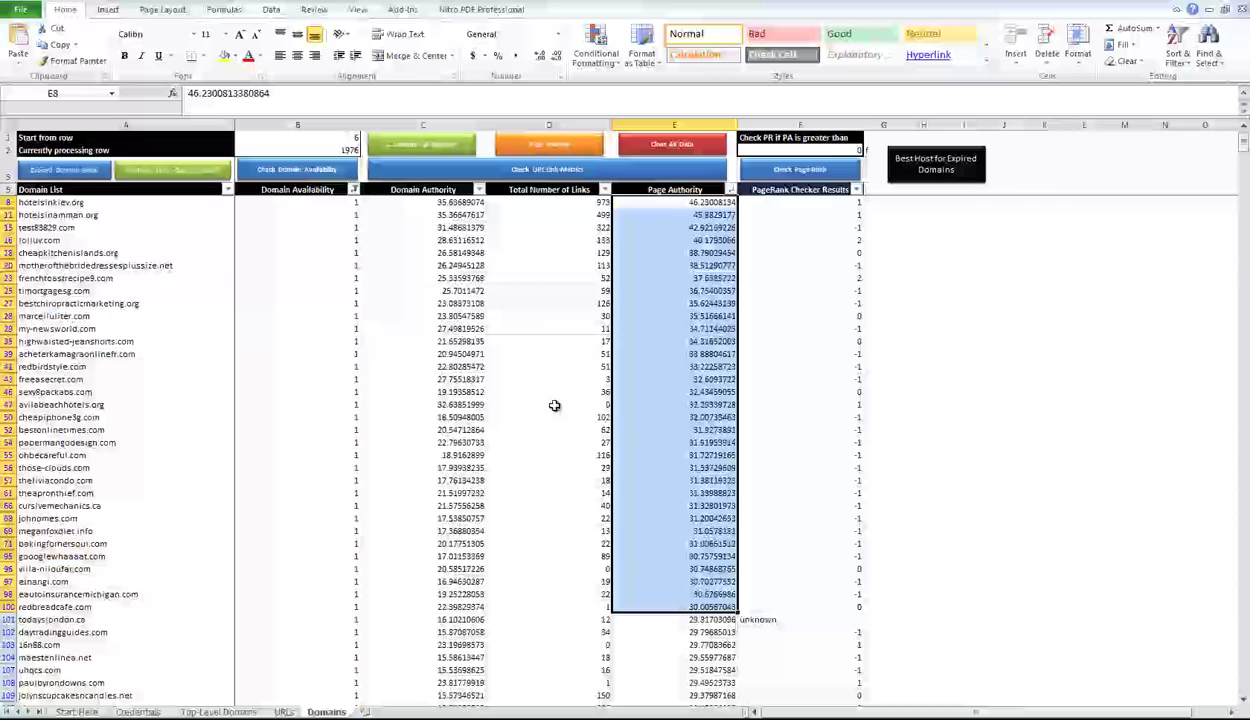
pyautogui.click(549, 278)
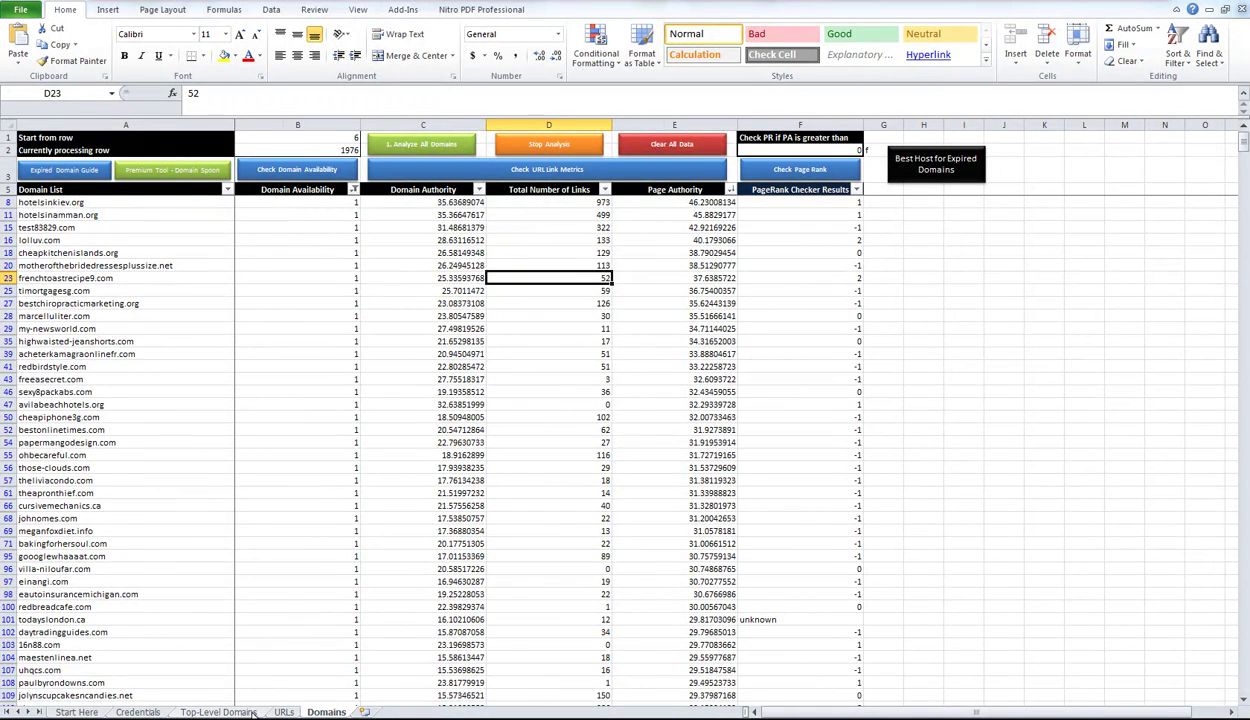
pyautogui.click(220, 711)
pyautogui.click(284, 711)
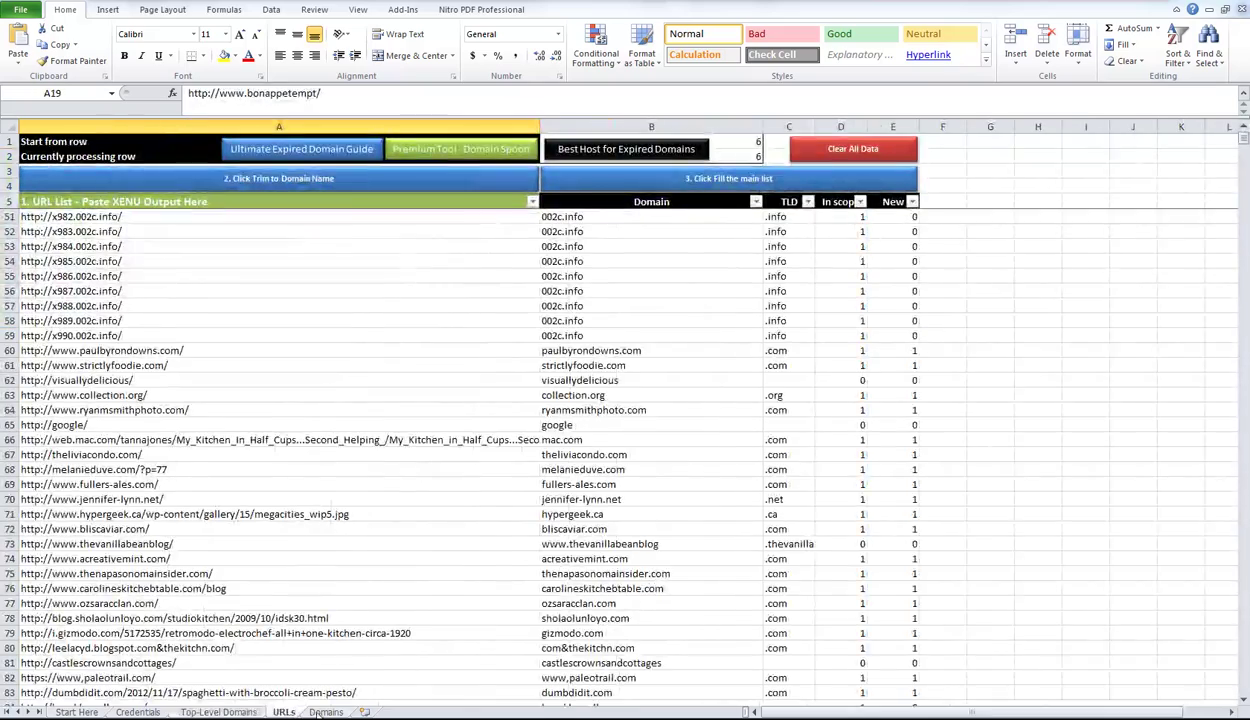
pyautogui.click(326, 711)
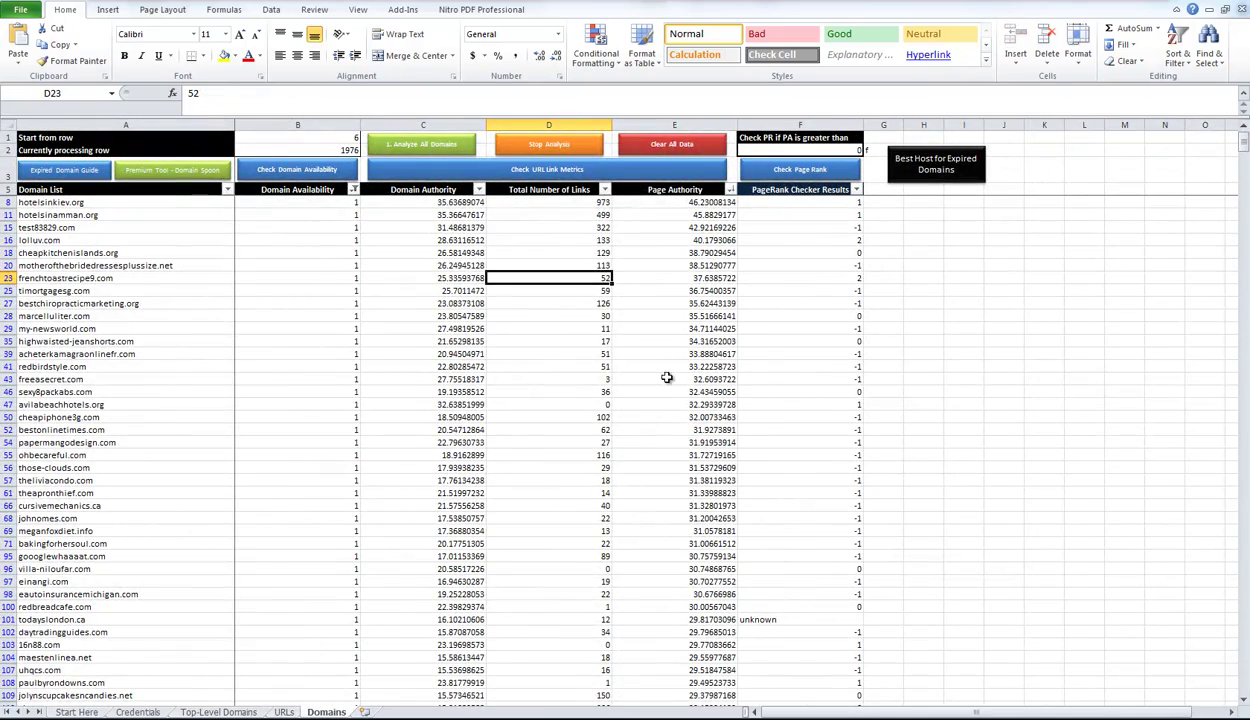